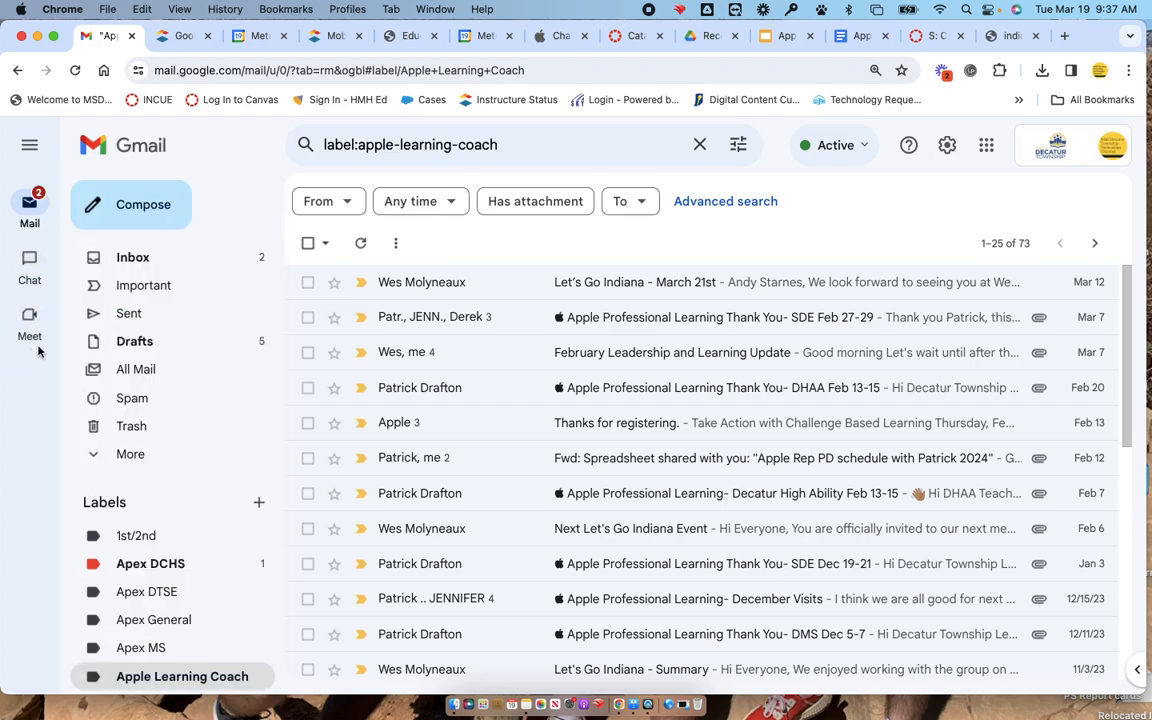
# Open Gmail's full settings and view the Chat and Meet options.
pyautogui.click(947, 150)
pyautogui.click(977, 240)
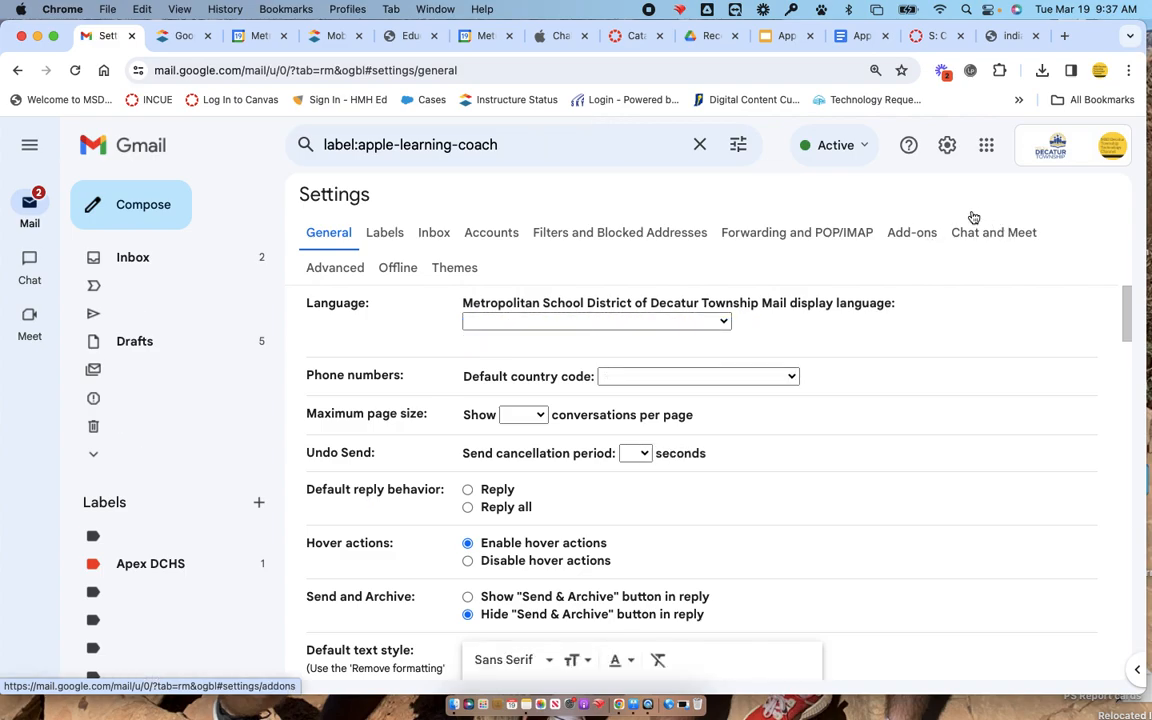
pyautogui.click(1000, 240)
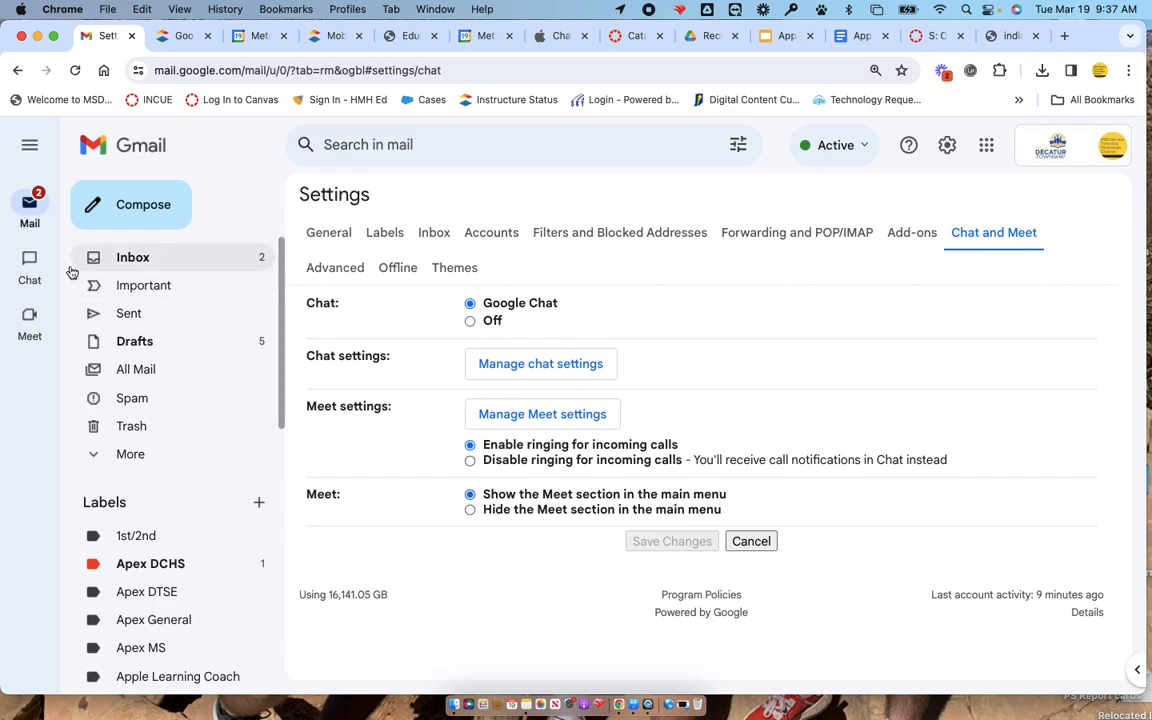
# Generate a shareable new meeting link from Gmail's Meet section, then close the sharing window.
pyautogui.click(31, 318)
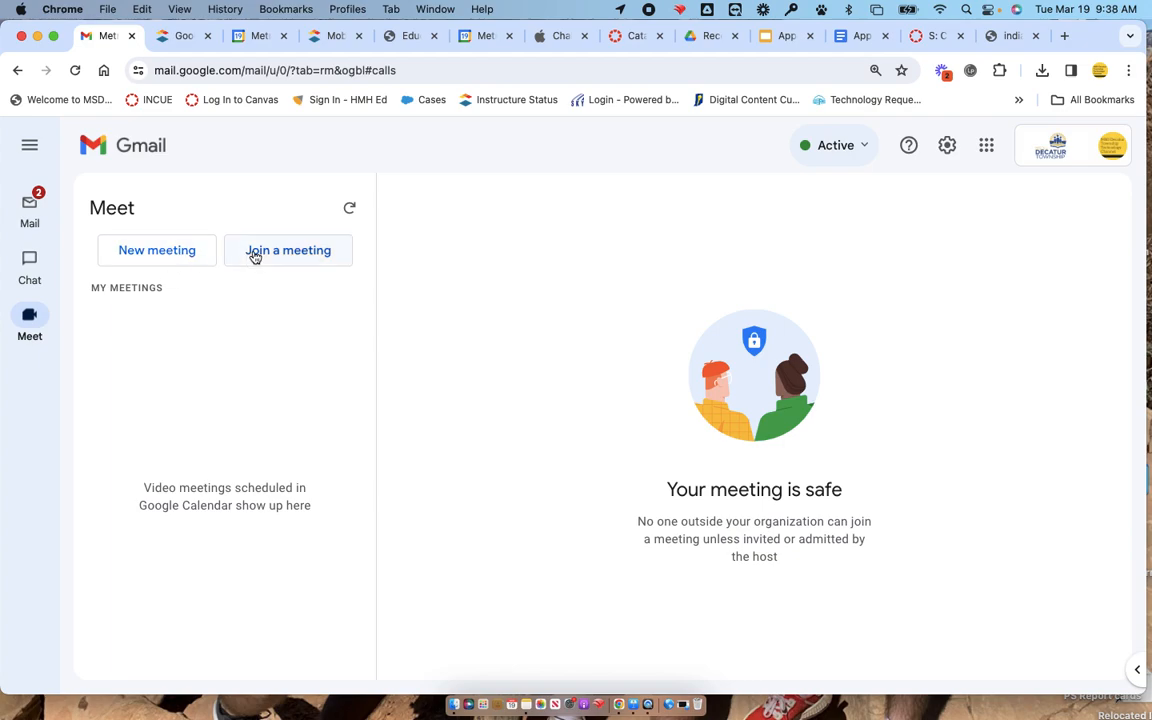
pyautogui.click(176, 255)
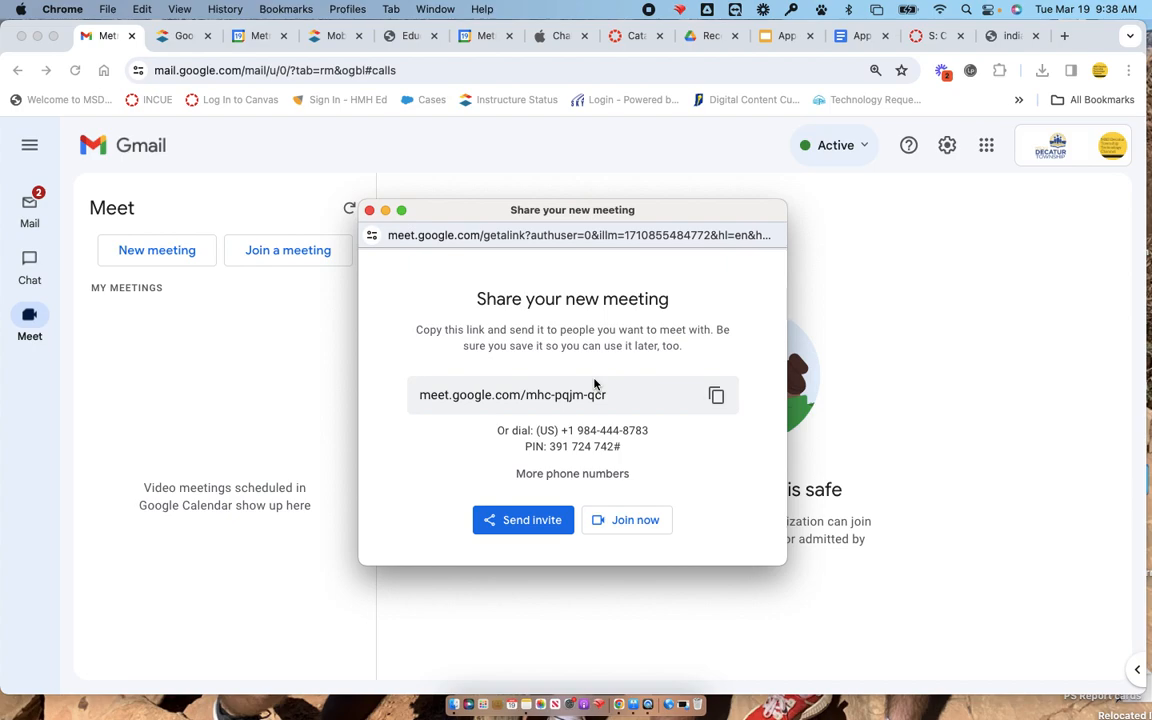
pyautogui.click(369, 210)
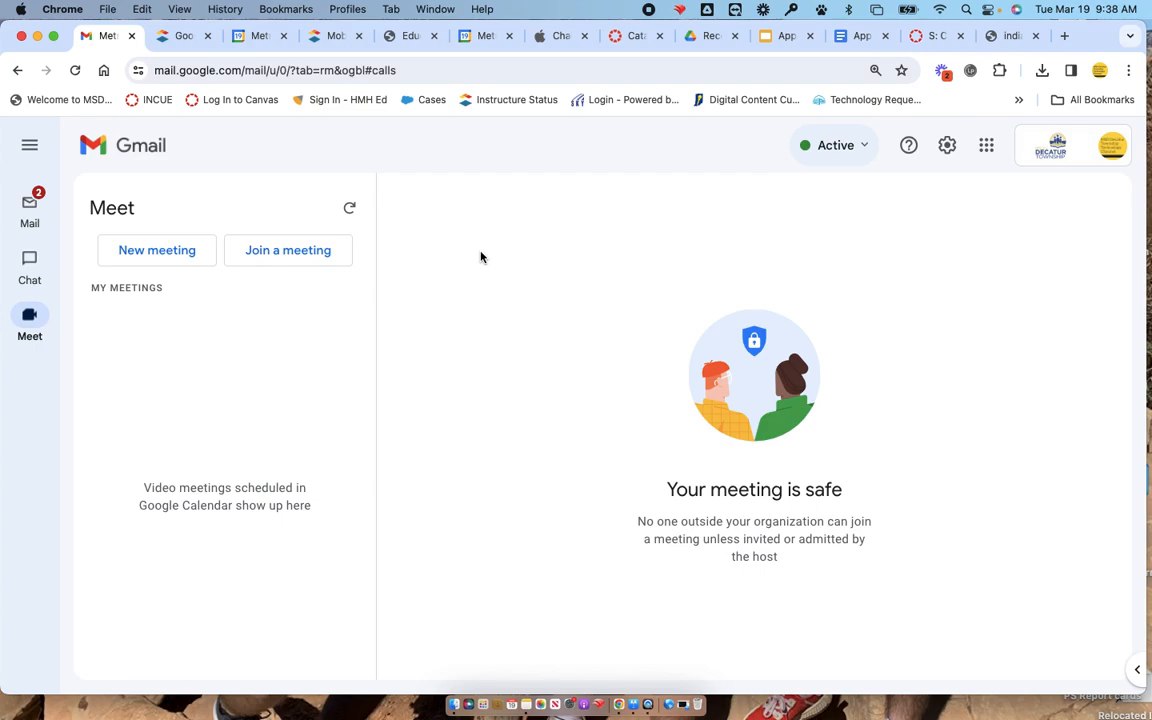
# Open meet.google.com in a new browser tab.
pyautogui.click(1064, 36)
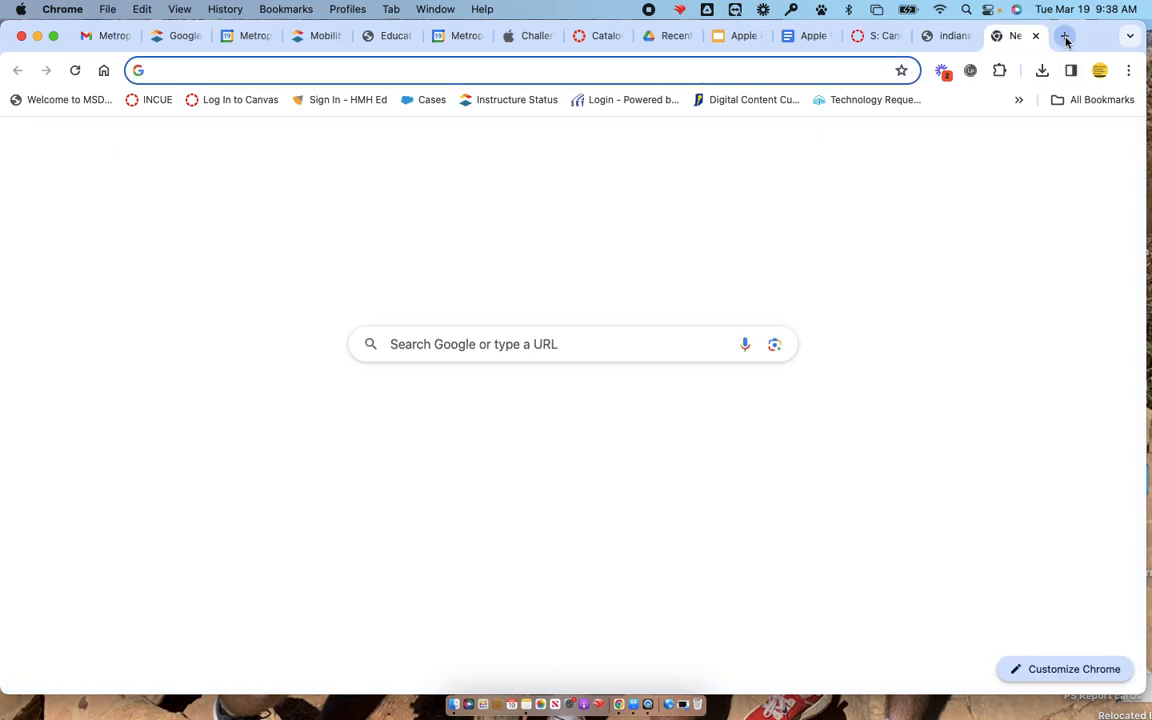
pyautogui.write('meet.google.')
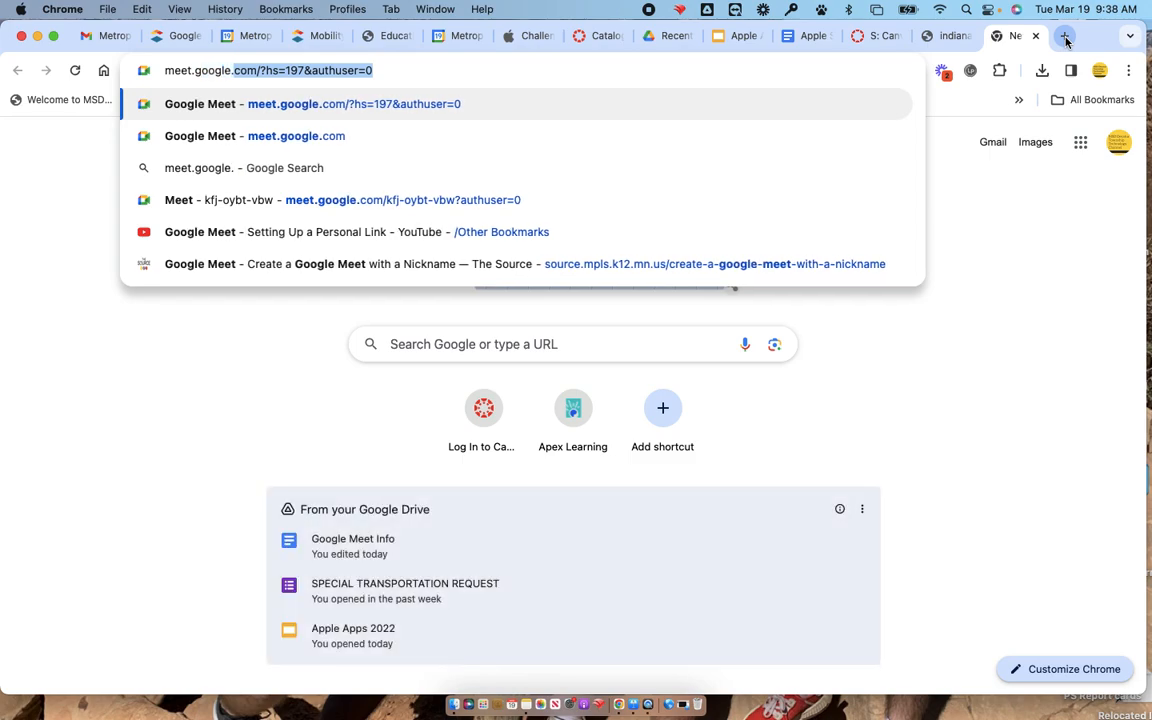
pyautogui.write('com')
pyautogui.press('Return')
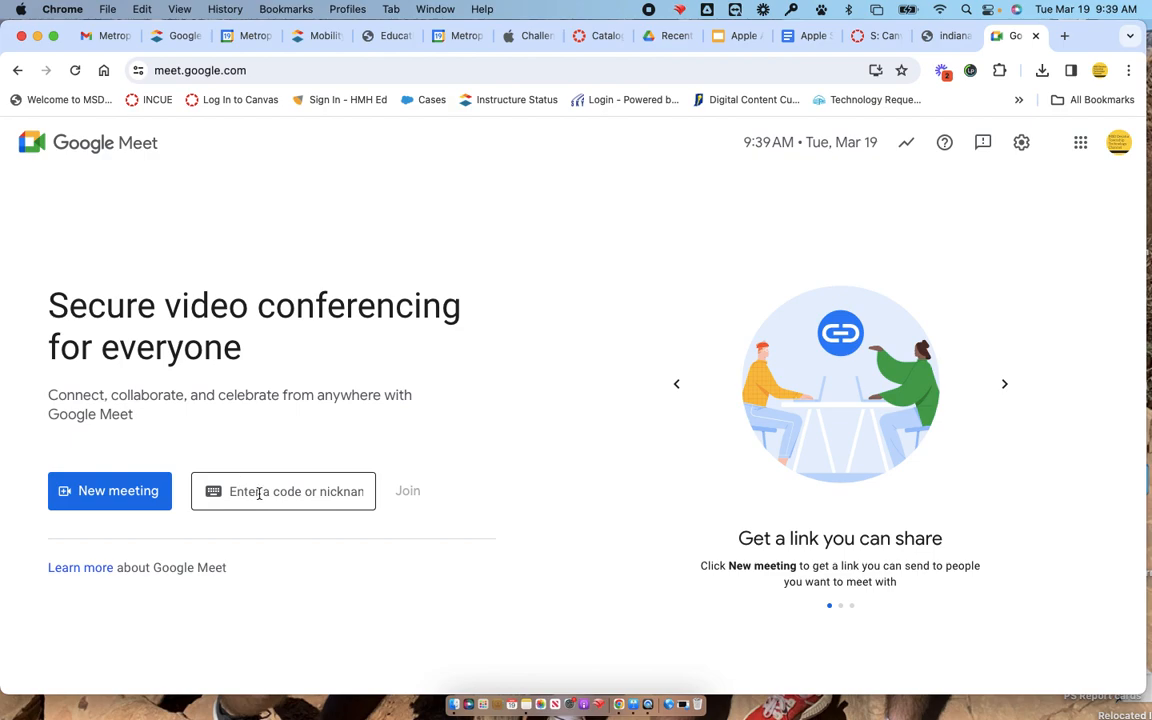
# Create a Google Meet meeting for later and dismiss its joining info.
pyautogui.click(137, 489)
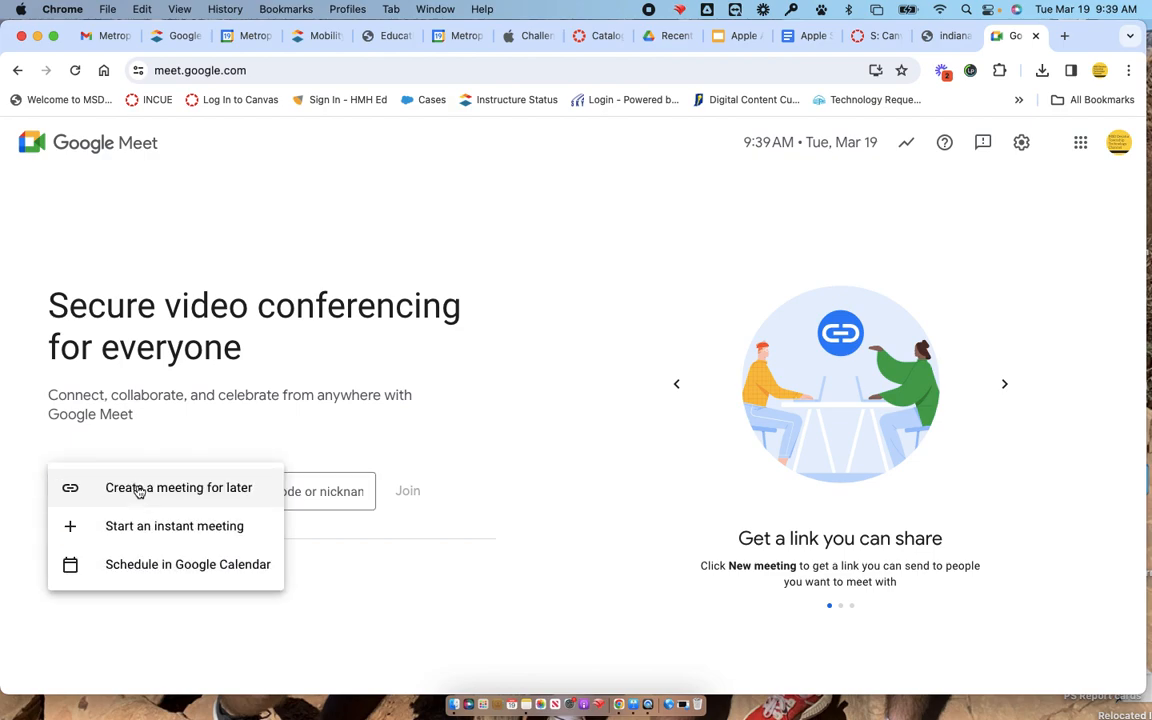
pyautogui.click(213, 491)
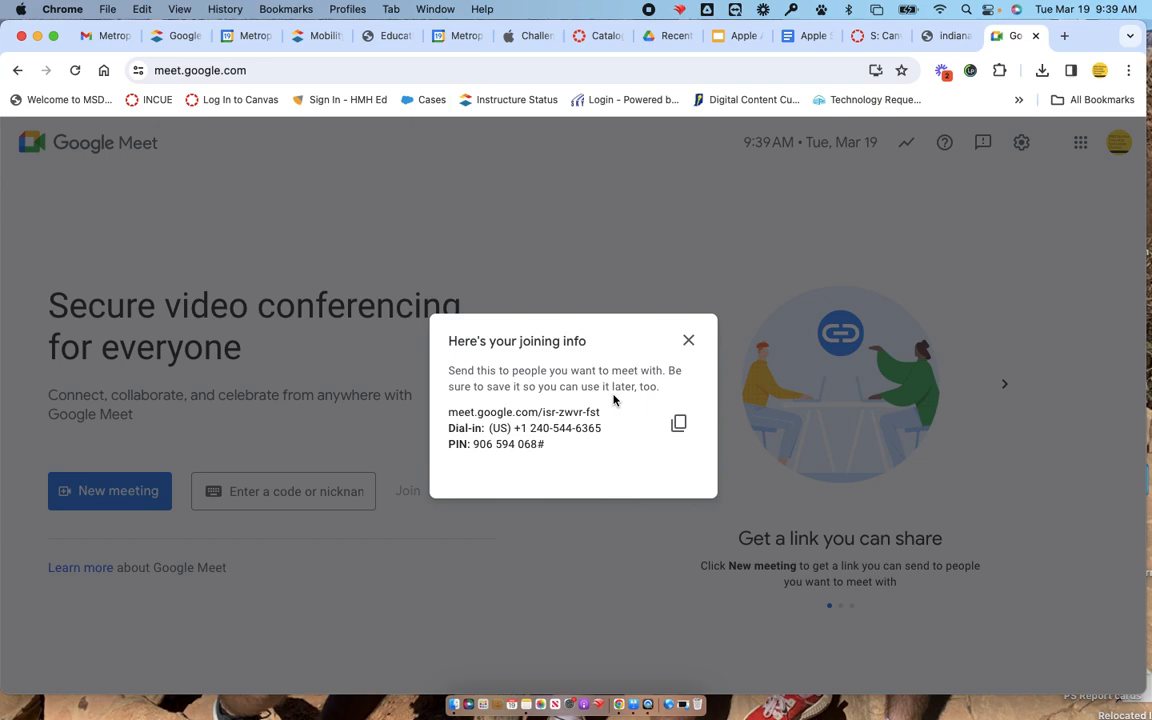
pyautogui.click(688, 343)
# Schedule a new meeting in Google Calendar and title the event "test eLearning meeting link".
pyautogui.click(116, 500)
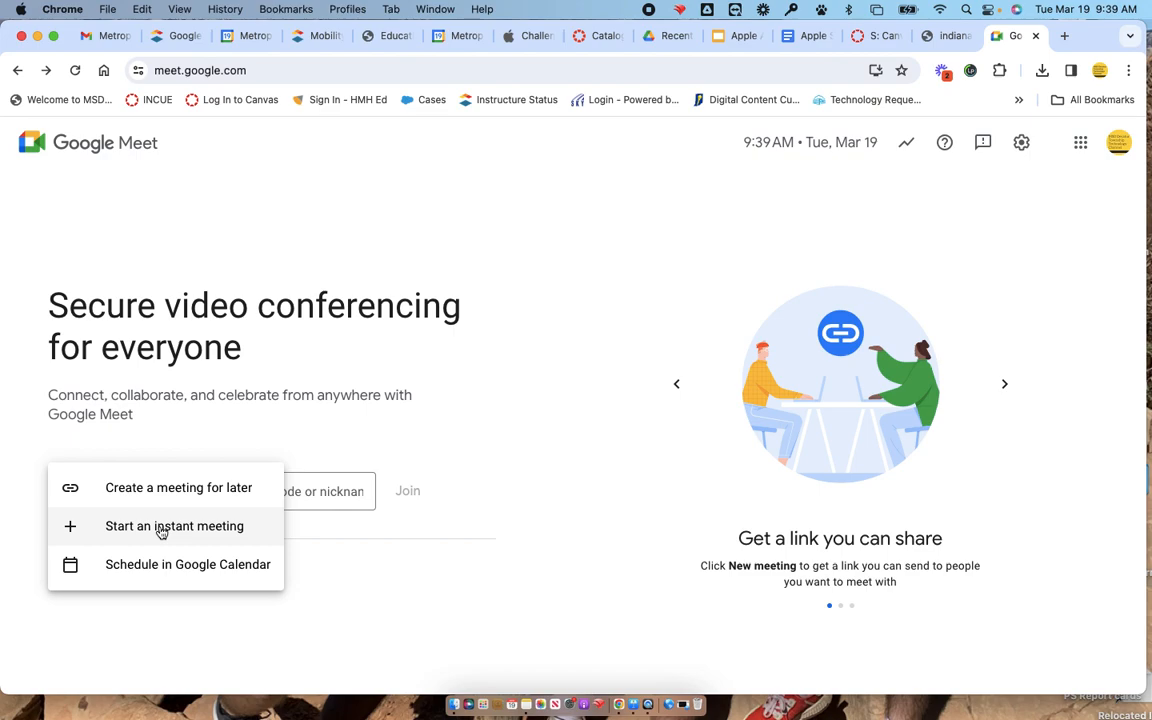
pyautogui.click(213, 567)
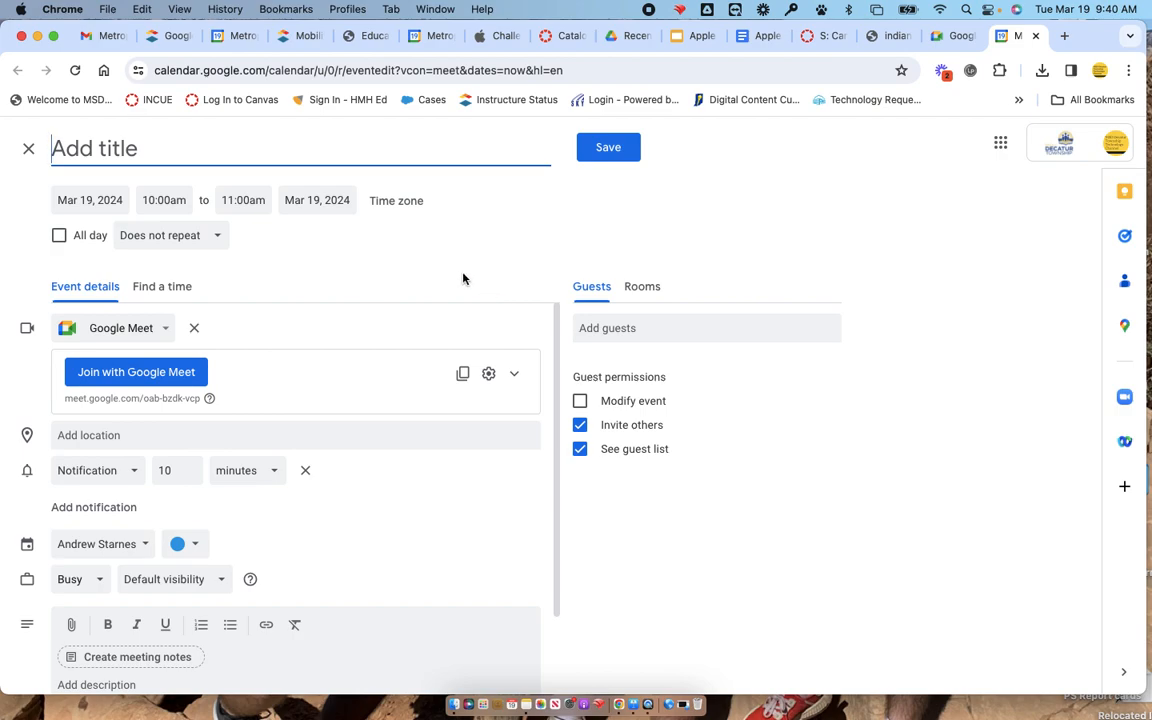
pyautogui.write('te')
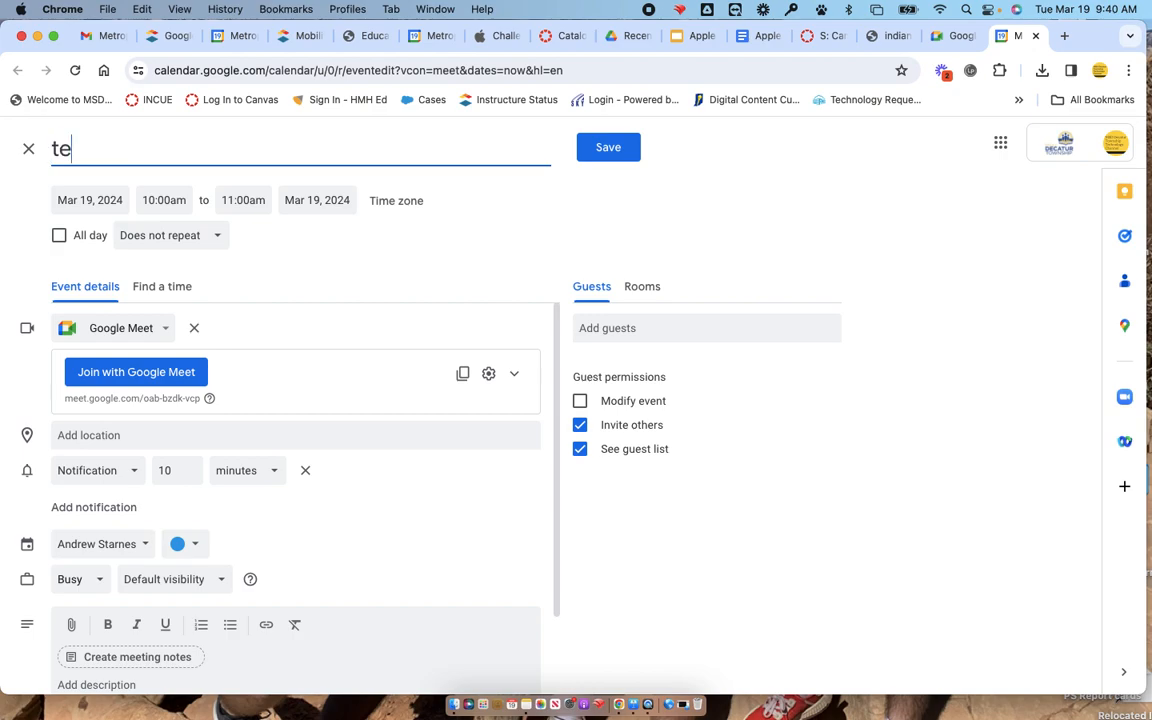
pyautogui.write('st eLEar')
pyautogui.press('BackSpace')
pyautogui.press('BackSpace')
pyautogui.press('BackSpace')
pyautogui.write('earning meeting ')
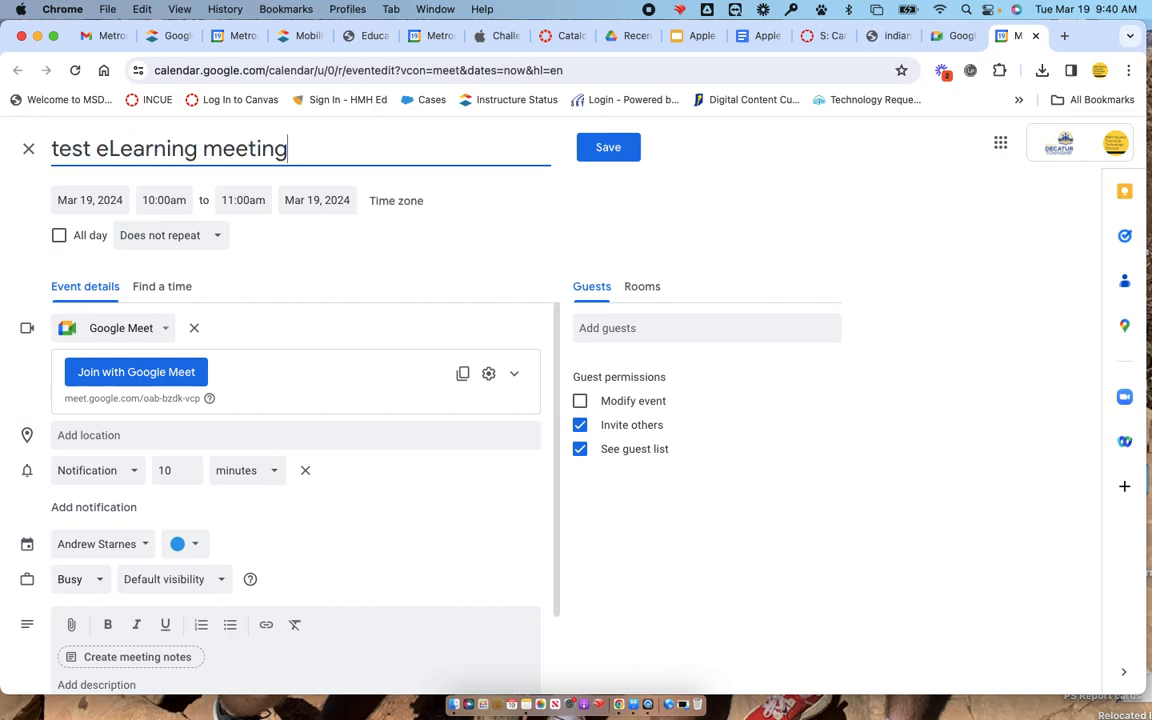
pyautogui.write('link')
# Set the event's end date to May 23, 2024.
pyautogui.click(312, 197)
pyautogui.click(481, 233)
pyautogui.click(481, 233)
pyautogui.click(481, 233)
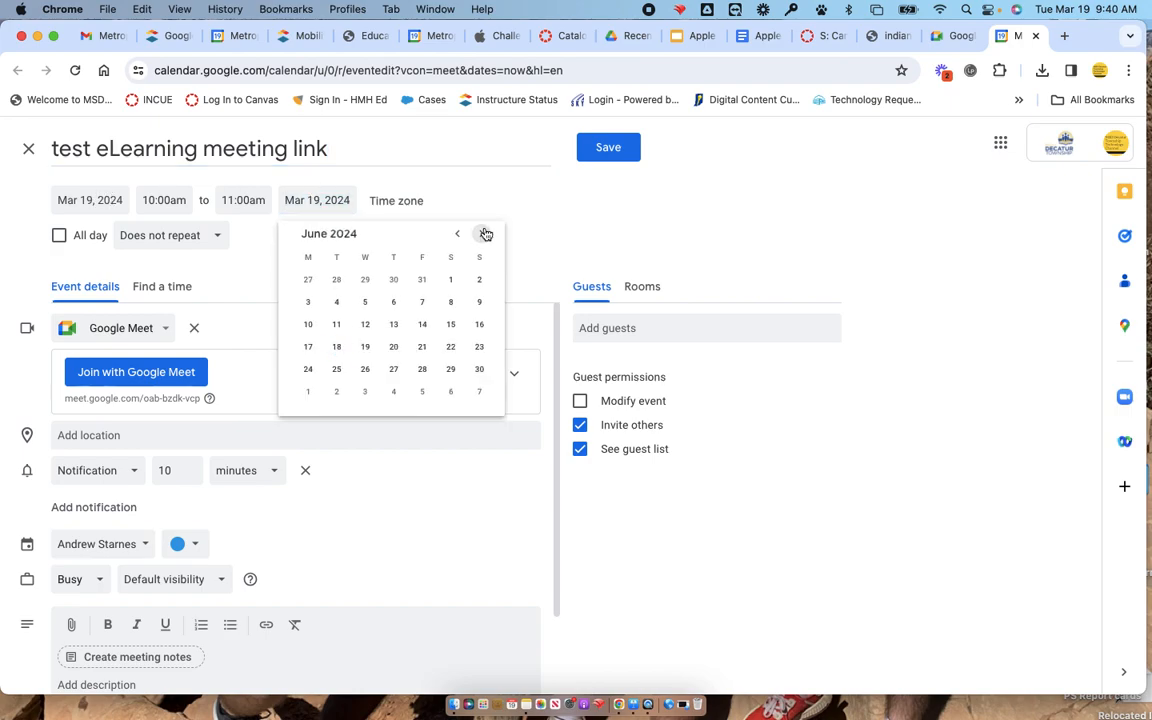
pyautogui.click(455, 234)
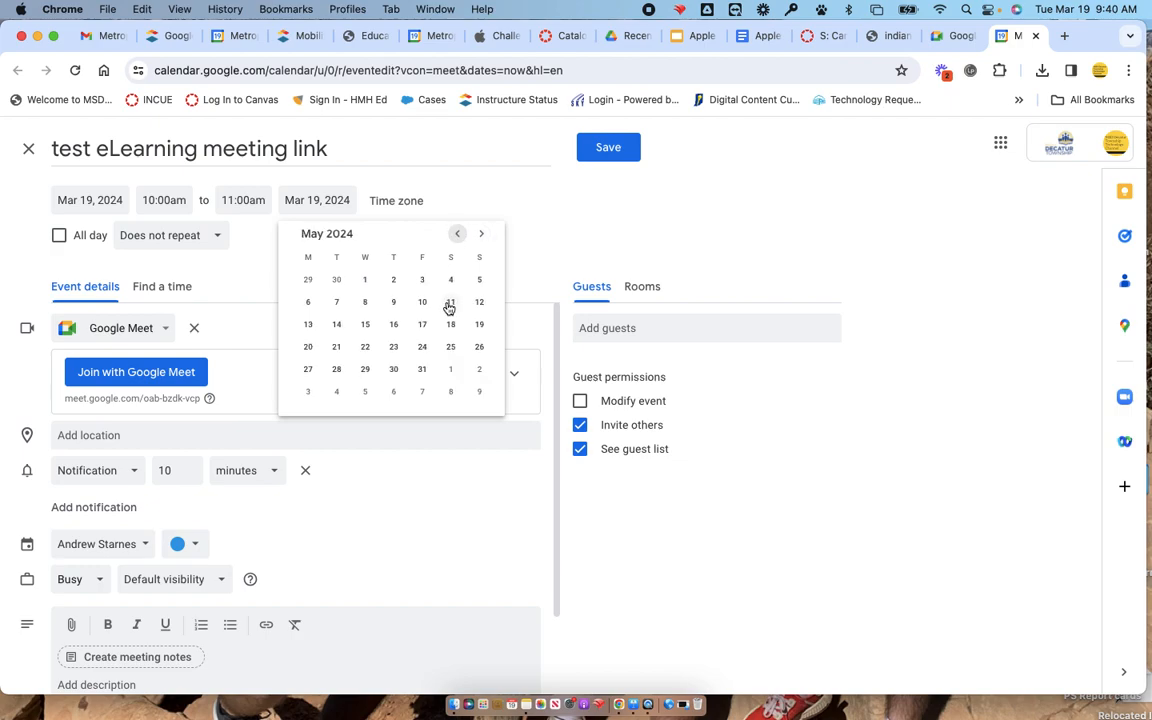
pyautogui.click(393, 347)
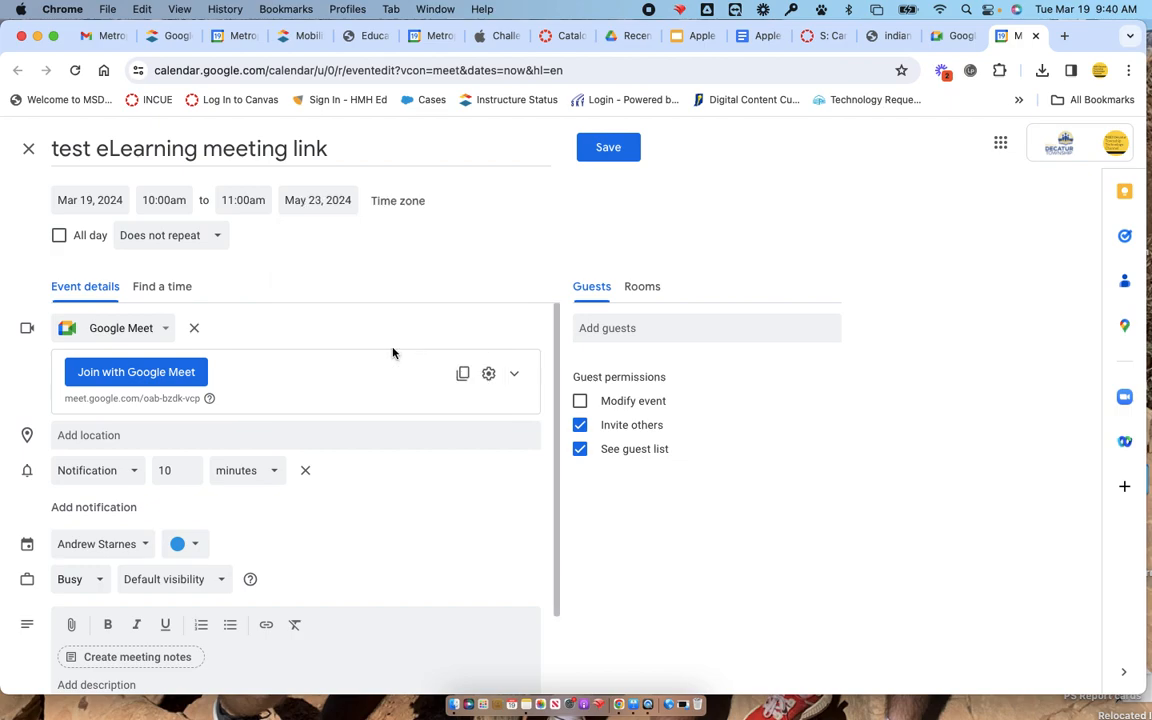
# Set the event's start time to 5:00am and its end time to 5:30am.
pyautogui.click(180, 197)
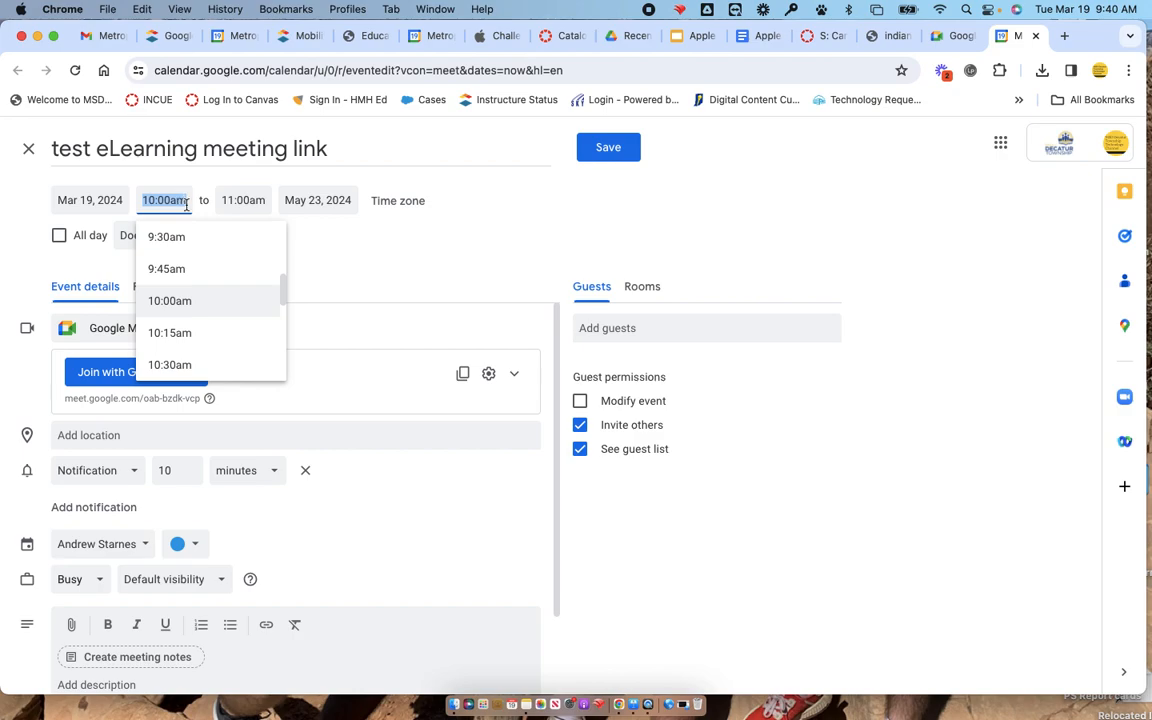
pyautogui.scroll(5, 235, 322)
pyautogui.scroll(4, 235, 322)
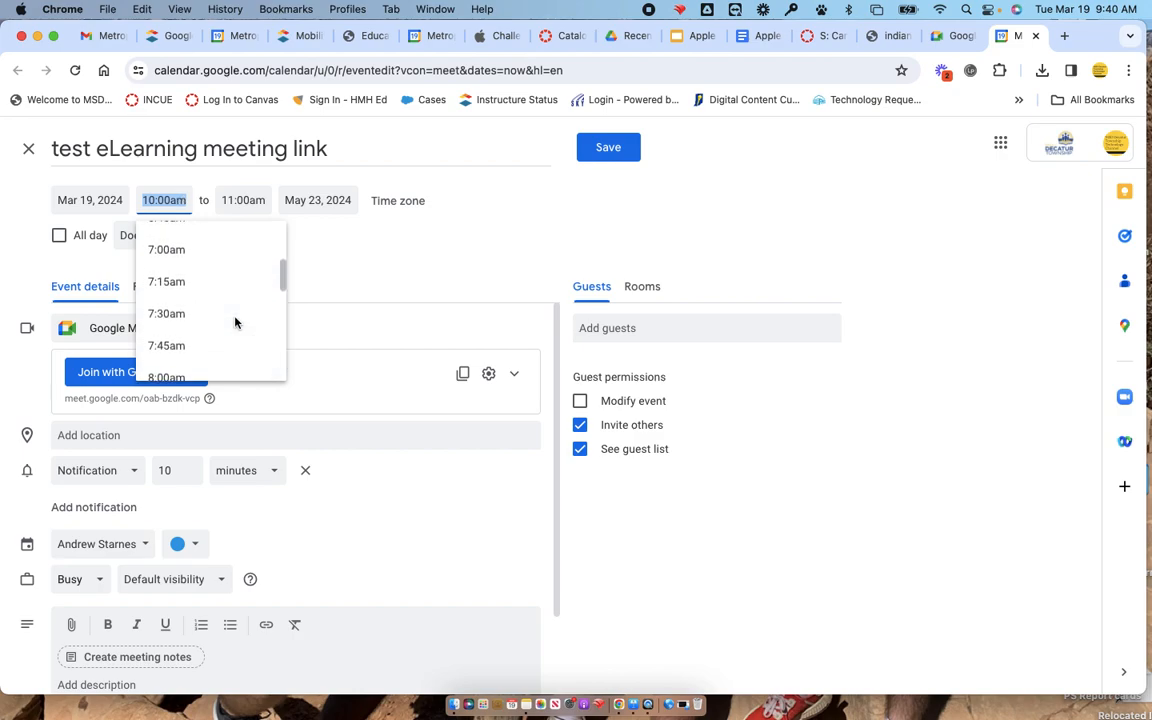
pyautogui.scroll(2, 235, 322)
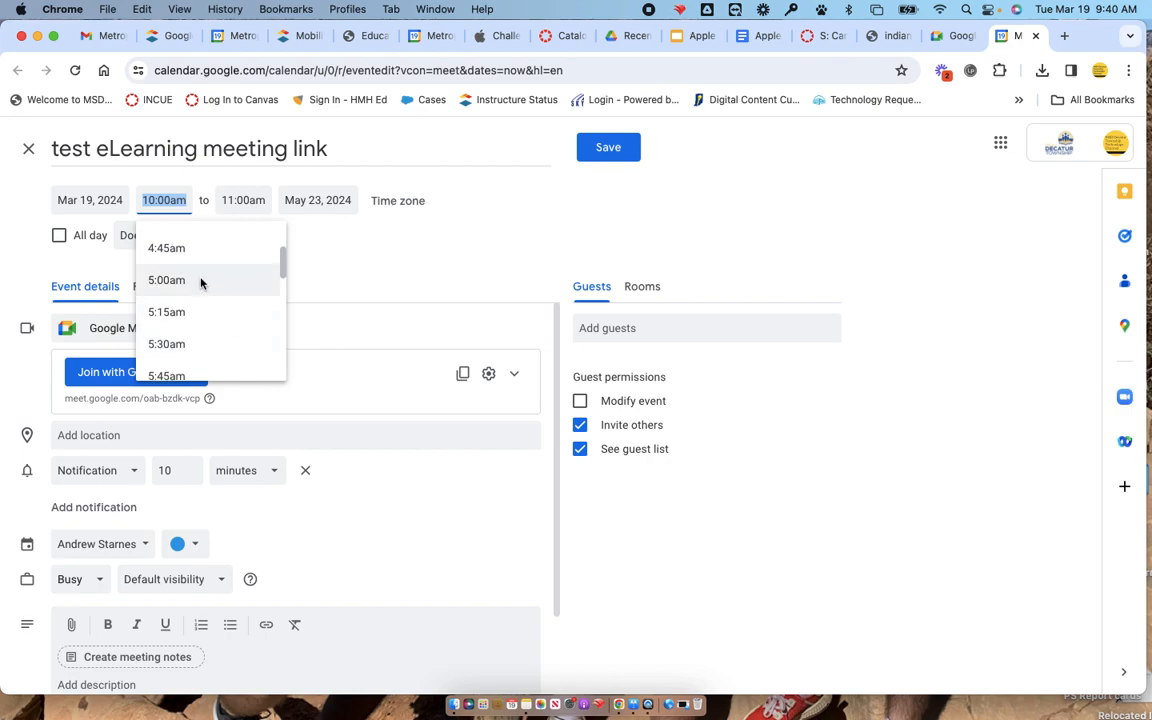
pyautogui.click(200, 283)
pyautogui.click(220, 198)
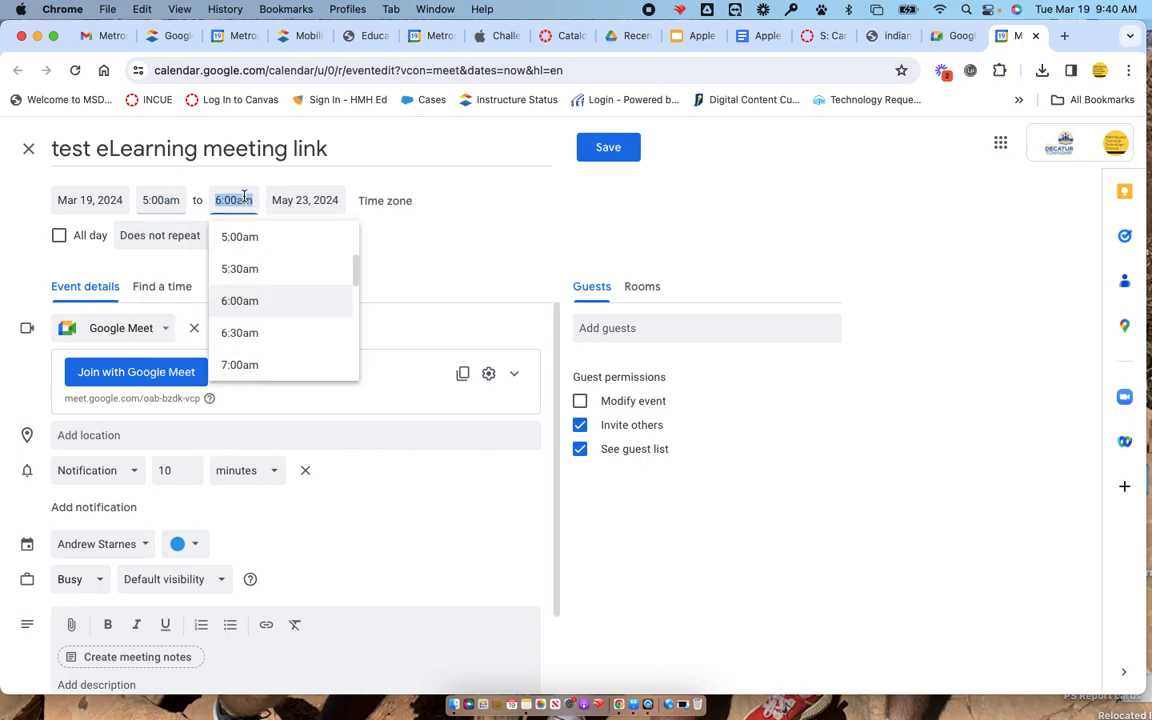
pyautogui.click(267, 264)
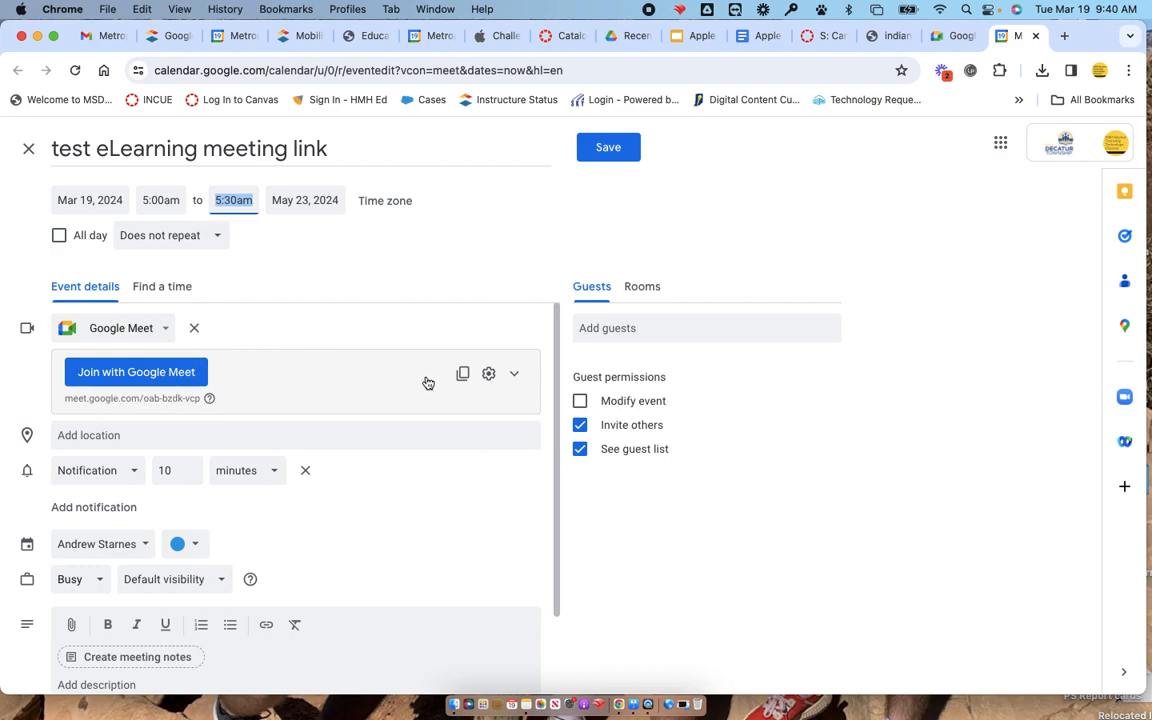
# In the event's video call options, disable screen sharing and chat messages for everyone while leaving reactions enabled.
pyautogui.click(489, 376)
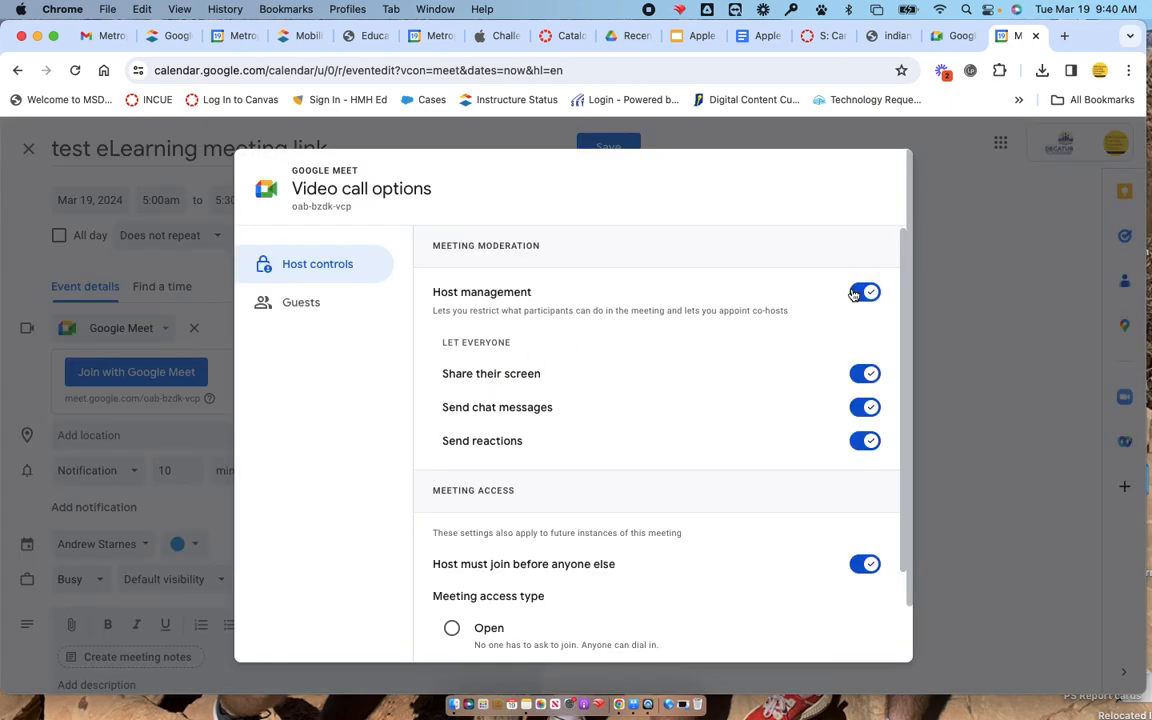
pyautogui.scroll(-1, 818, 381)
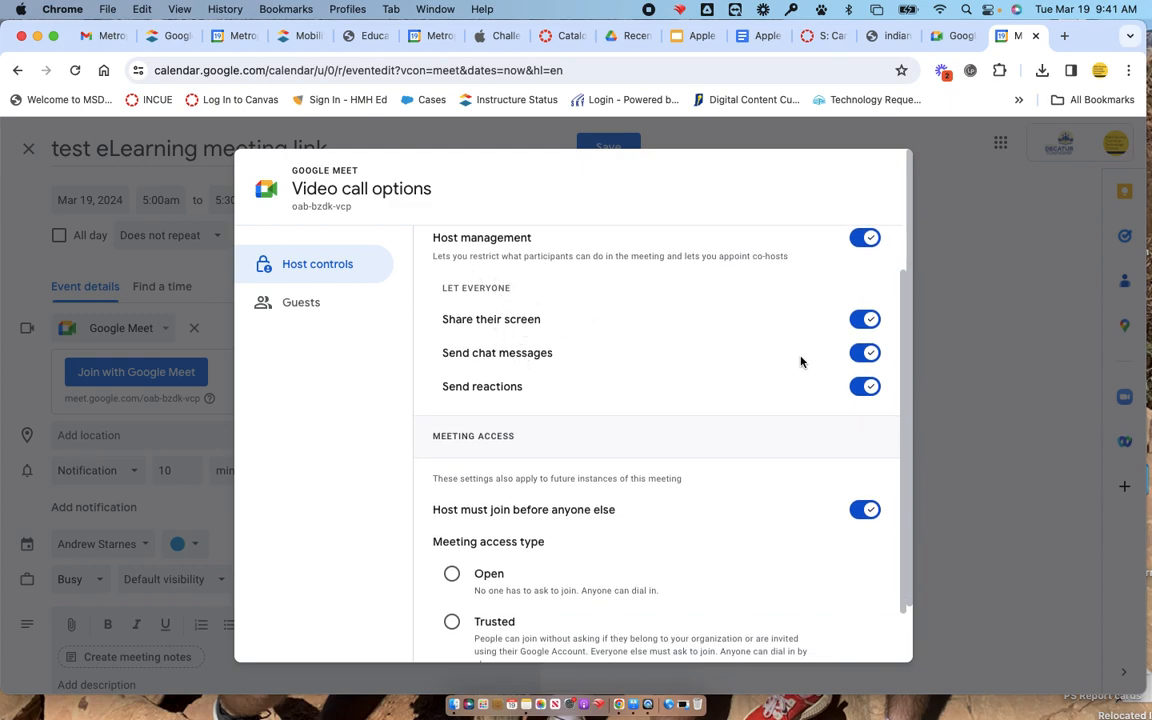
pyautogui.click(866, 318)
pyautogui.click(867, 353)
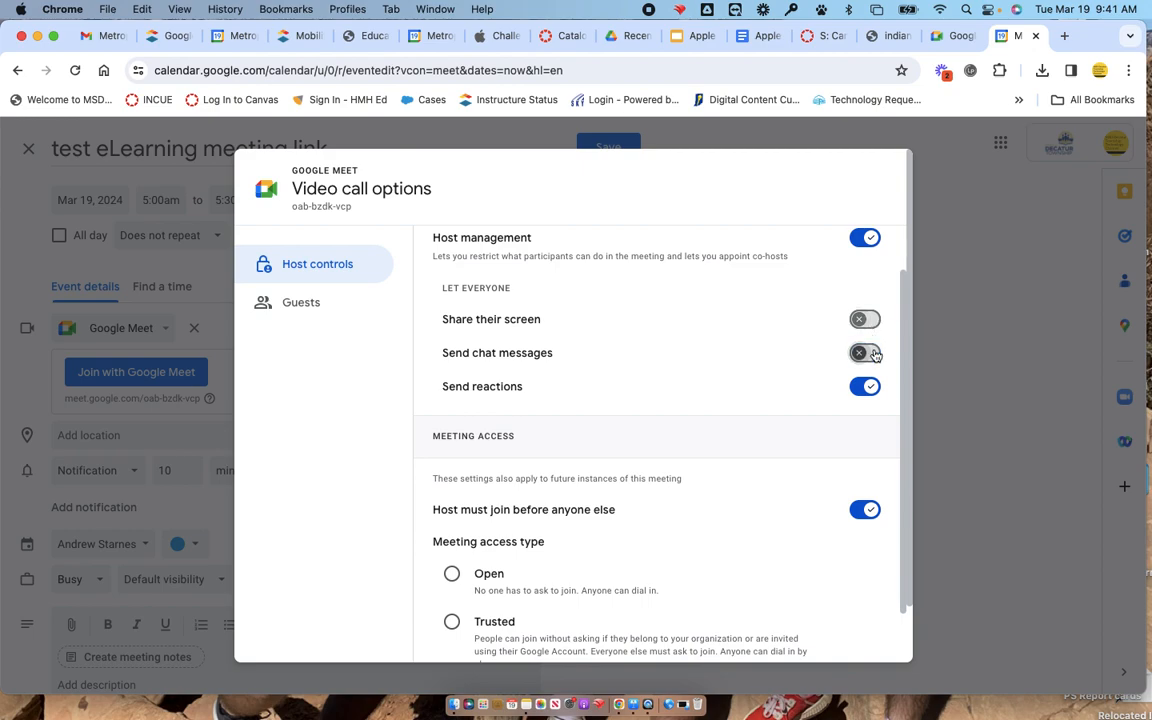
pyautogui.click(869, 386)
pyautogui.click(869, 386)
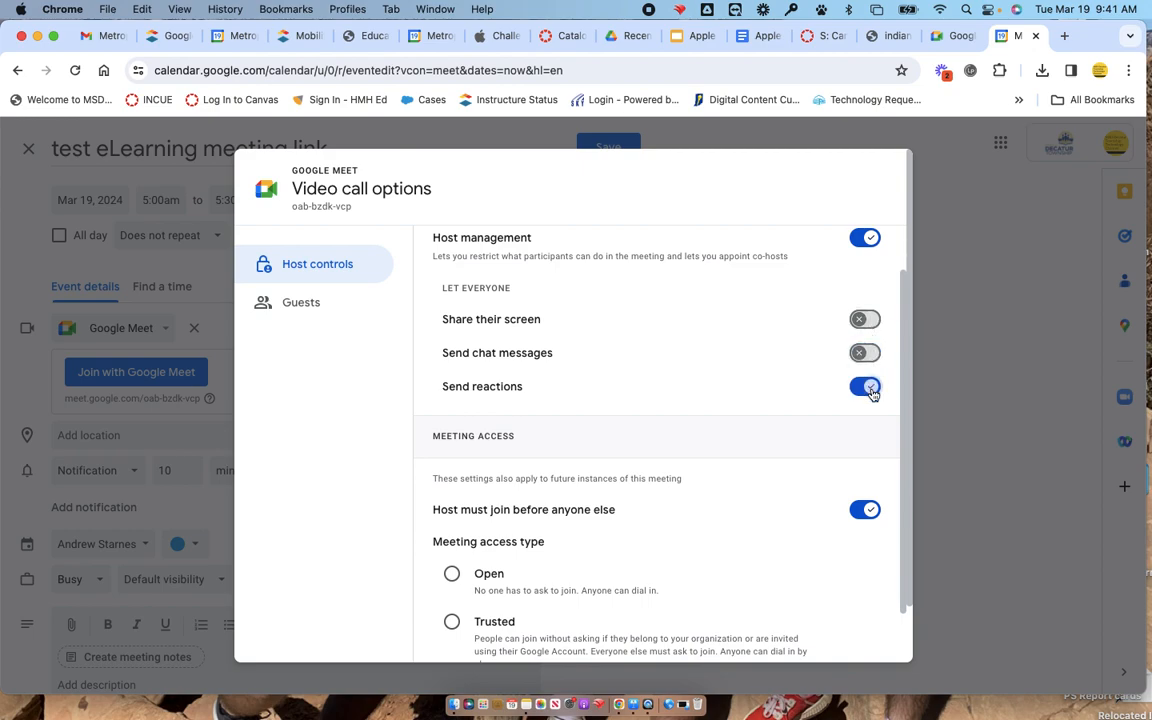
# Review the meeting access types and the guest role options for co-hosts and contributors.
pyautogui.scroll(-2, 800, 424)
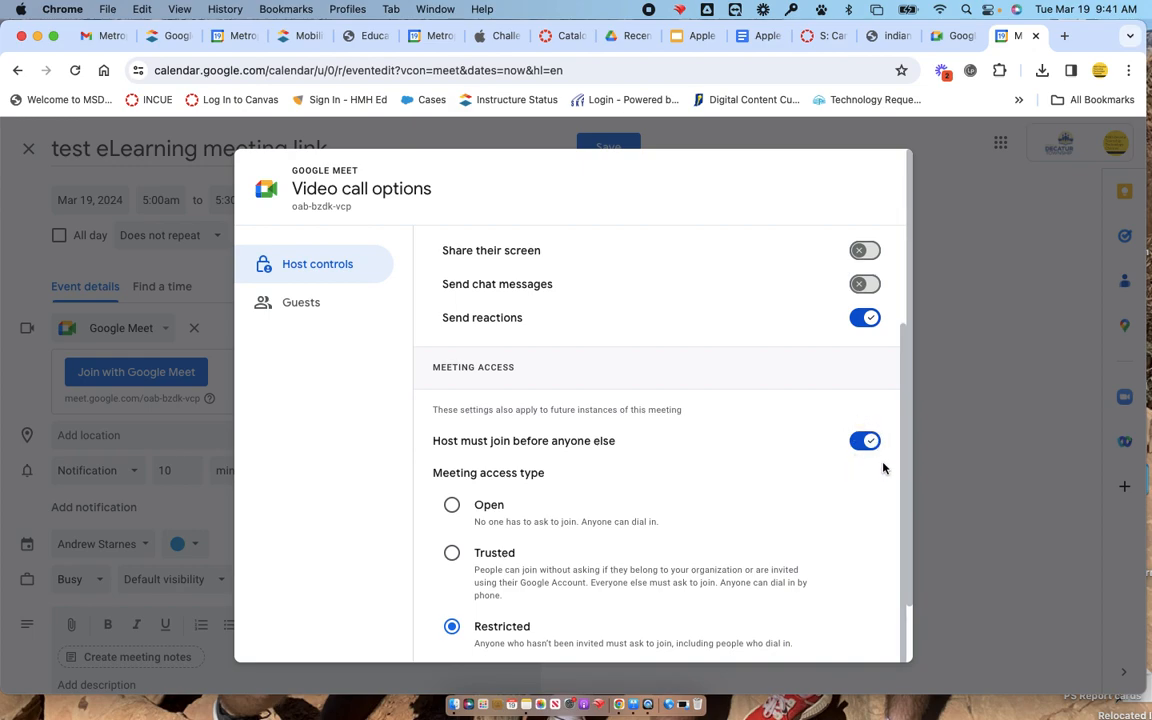
pyautogui.scroll(-2, 674, 445)
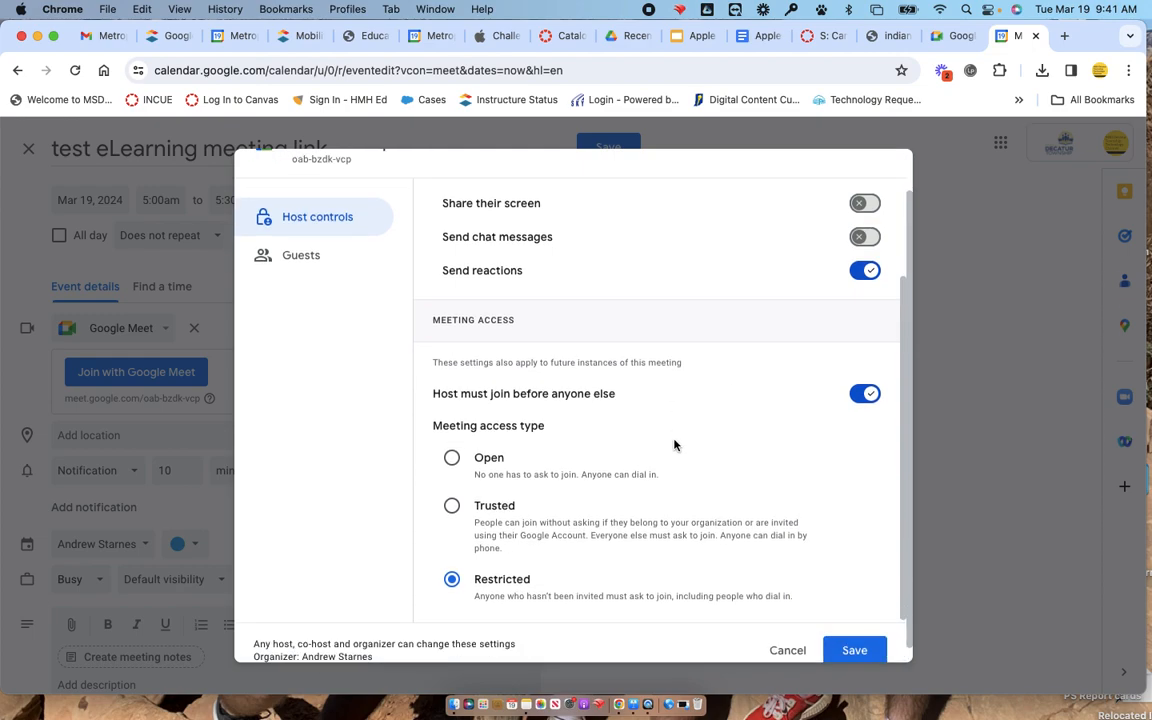
pyautogui.scroll(-1, 674, 445)
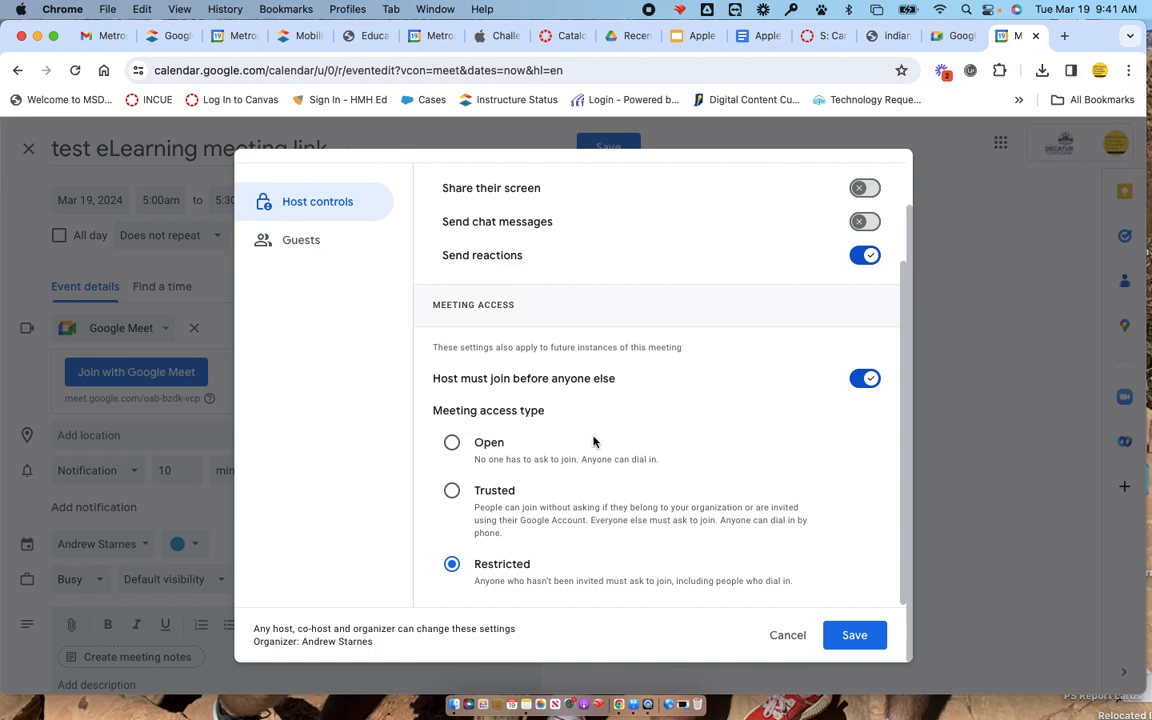
pyautogui.click(325, 240)
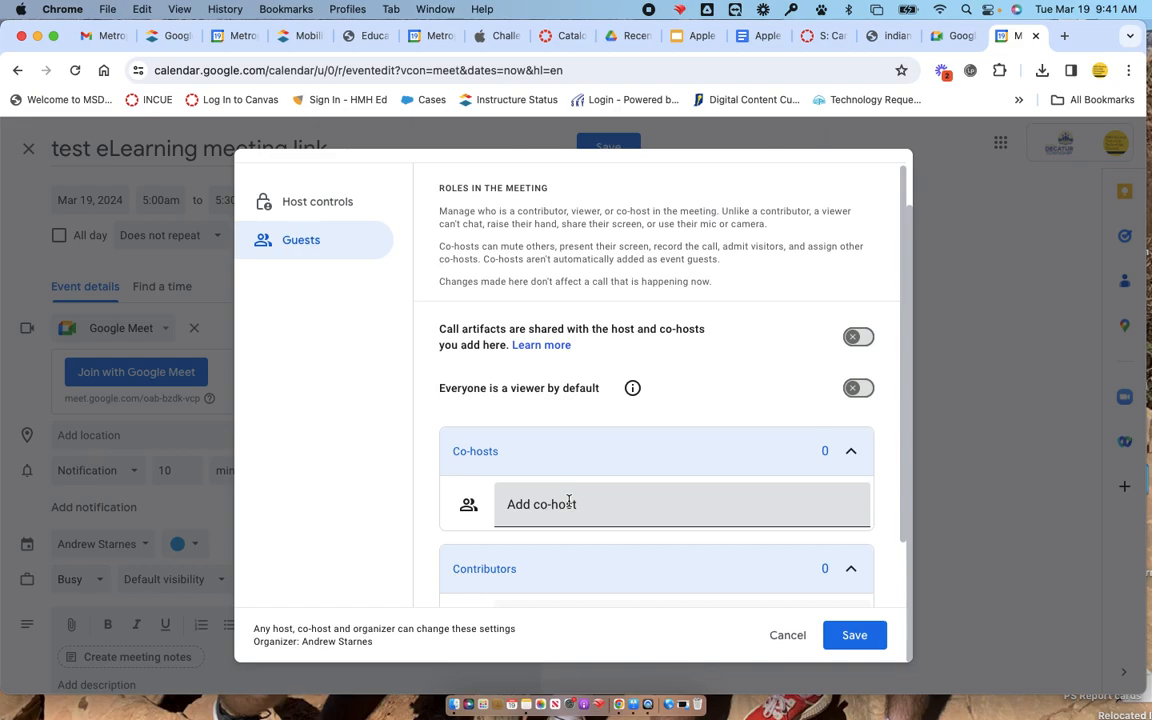
pyautogui.scroll(-2, 568, 500)
pyautogui.scroll(2, 568, 500)
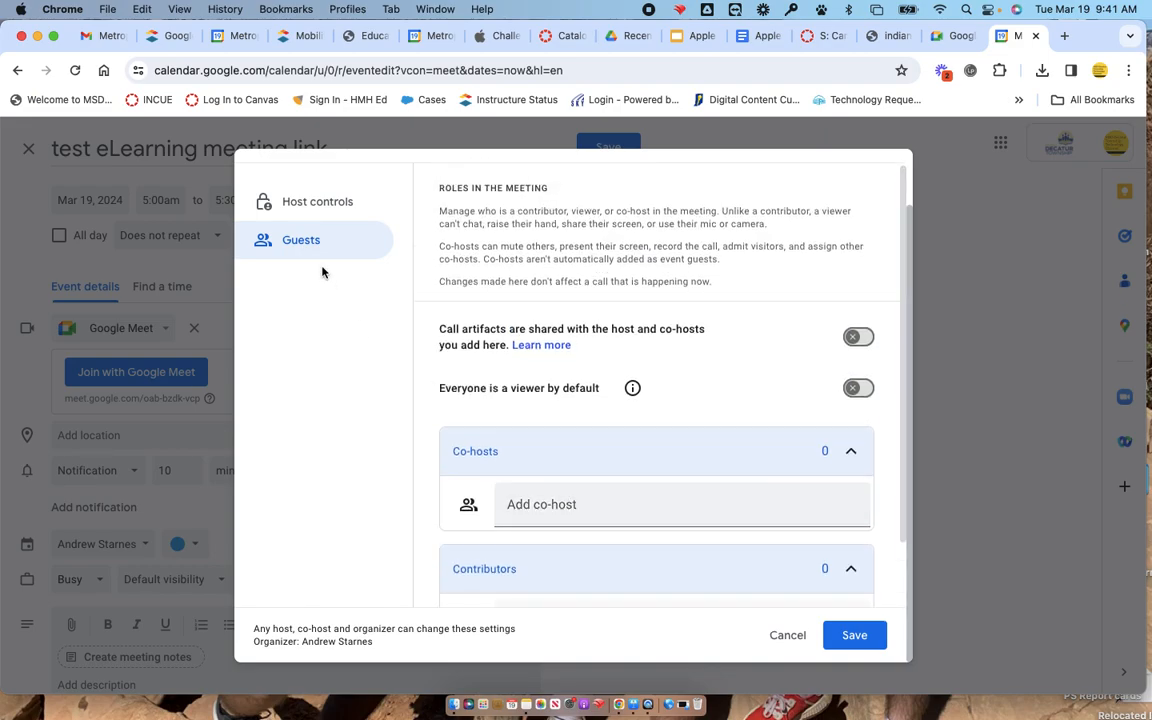
# Return to the host controls, save the video call options and save the calendar event.
pyautogui.click(337, 212)
pyautogui.scroll(-1, 750, 527)
pyautogui.scroll(-2, 750, 527)
pyautogui.click(866, 636)
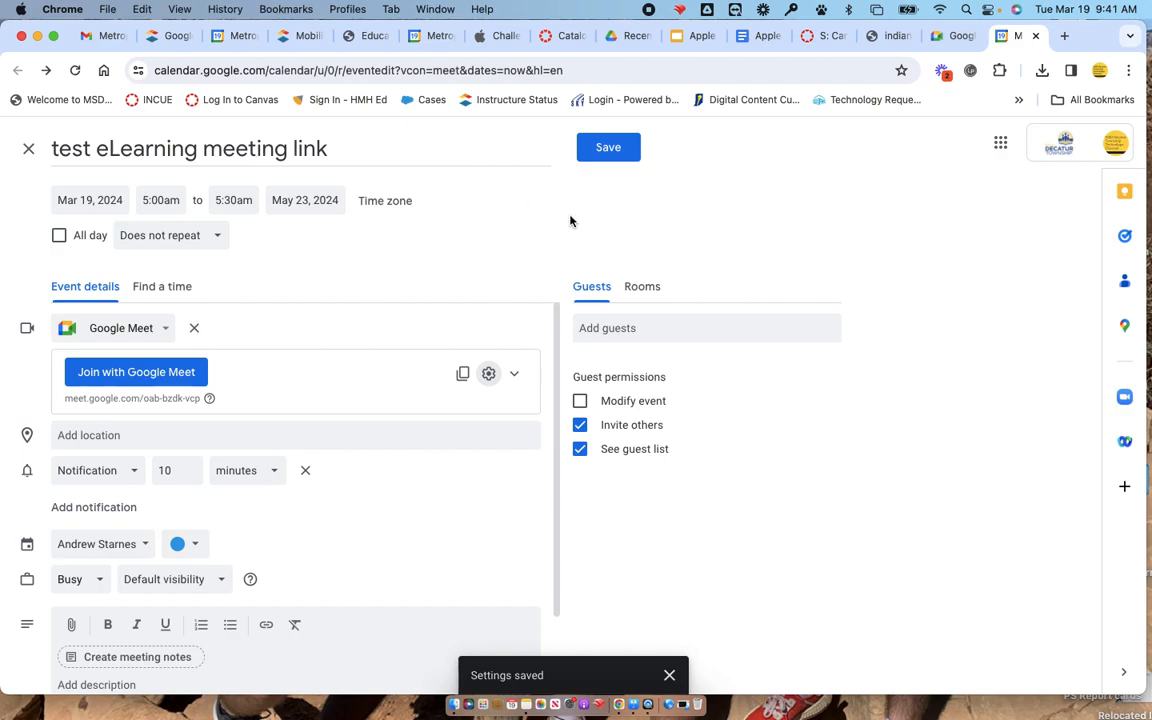
pyautogui.click(598, 150)
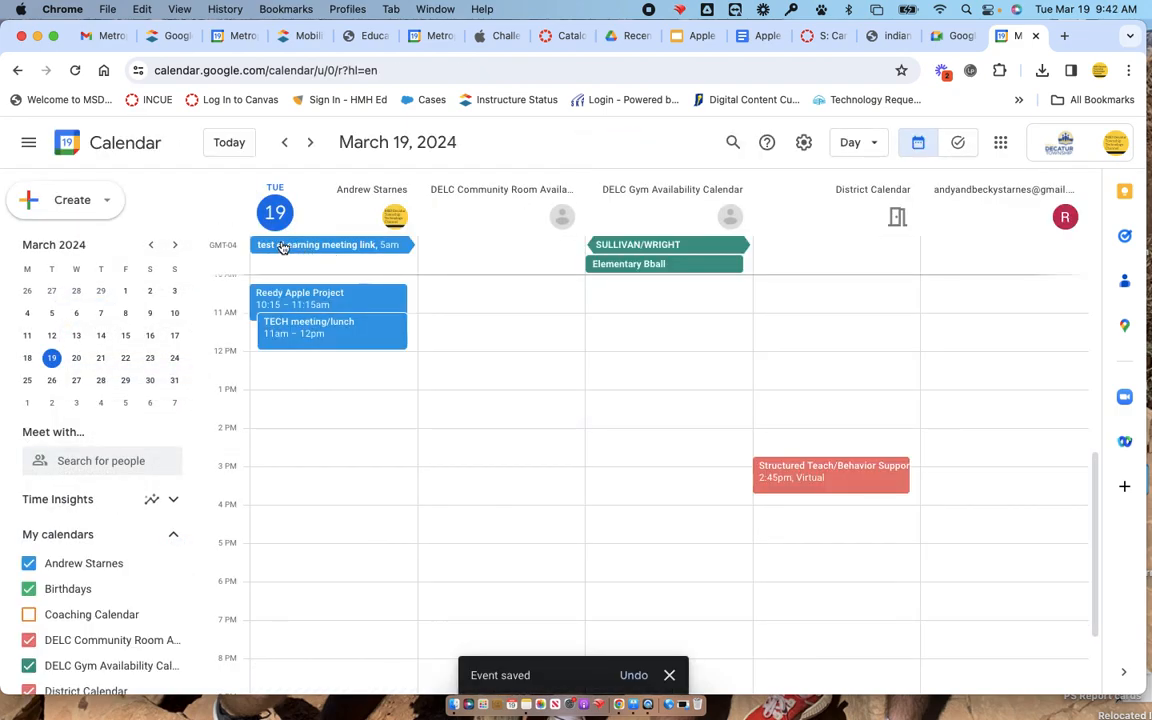
# Check that the event spans March 20 to 22, then view its meeting details on March 19.
pyautogui.click(78, 362)
pyautogui.click(100, 358)
pyautogui.click(125, 358)
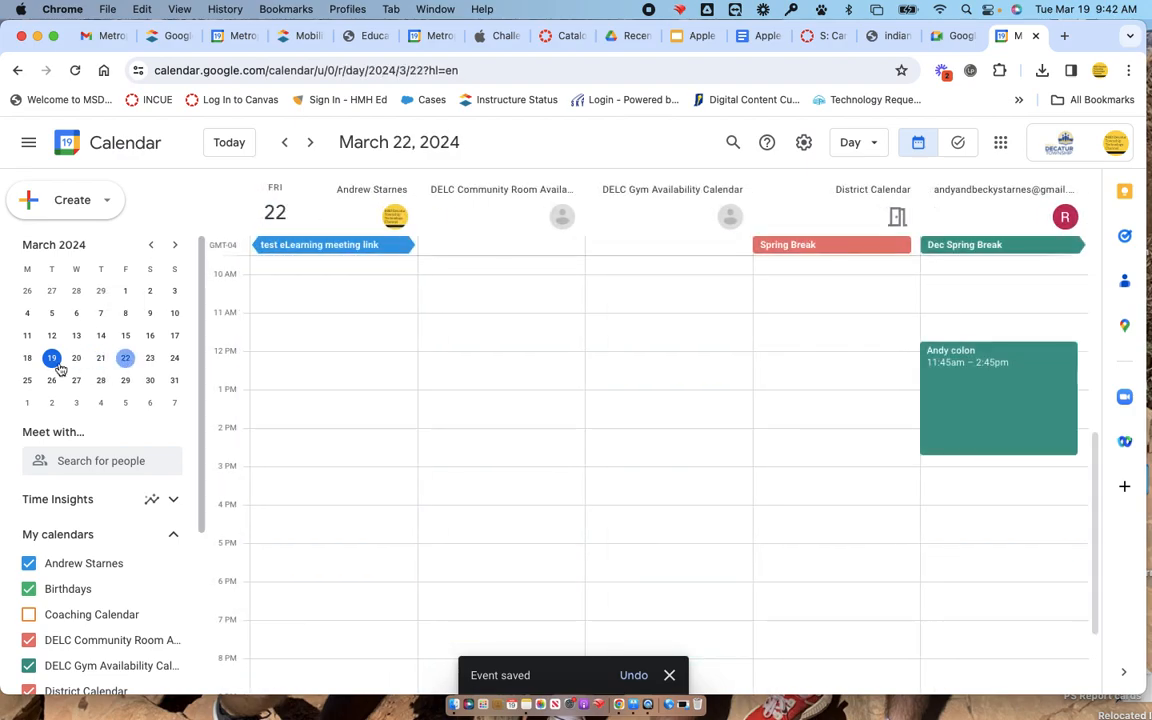
pyautogui.click(51, 359)
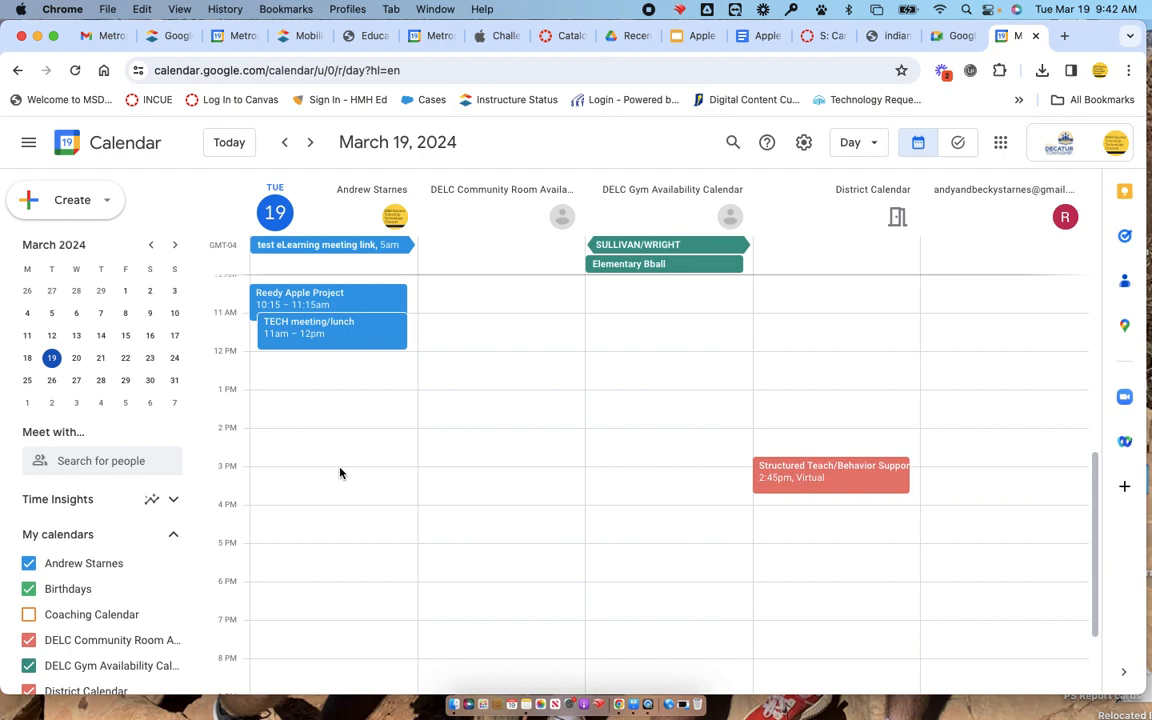
pyautogui.click(365, 249)
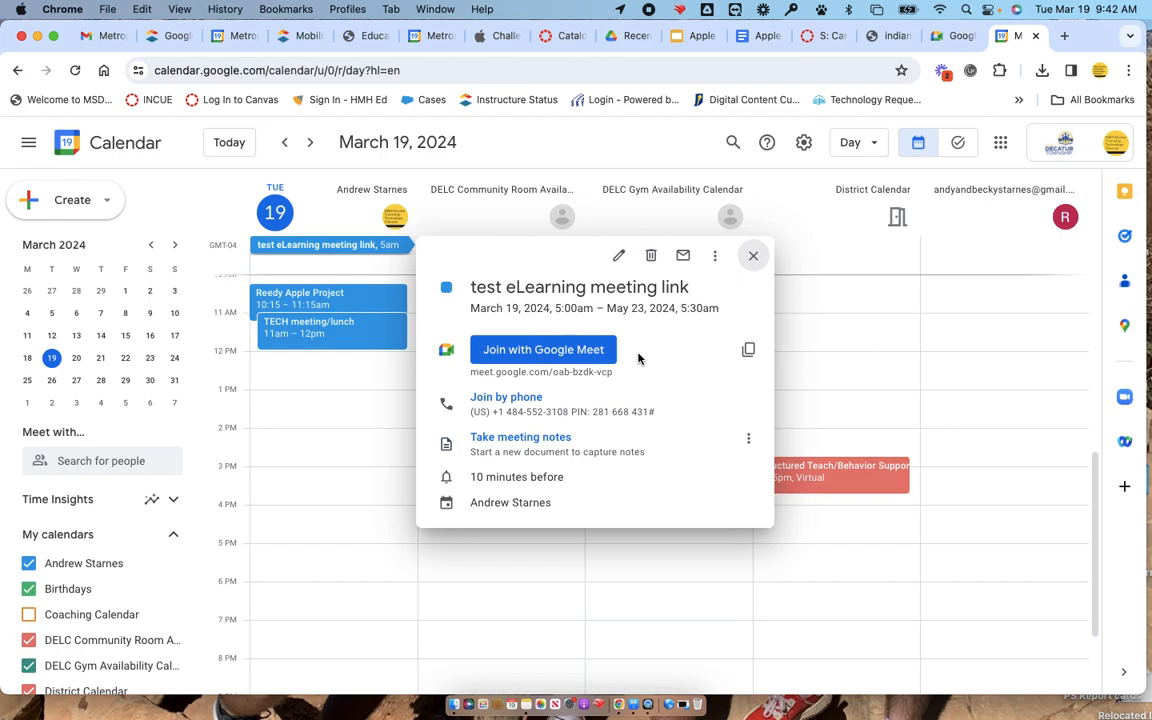
pyautogui.click(753, 256)
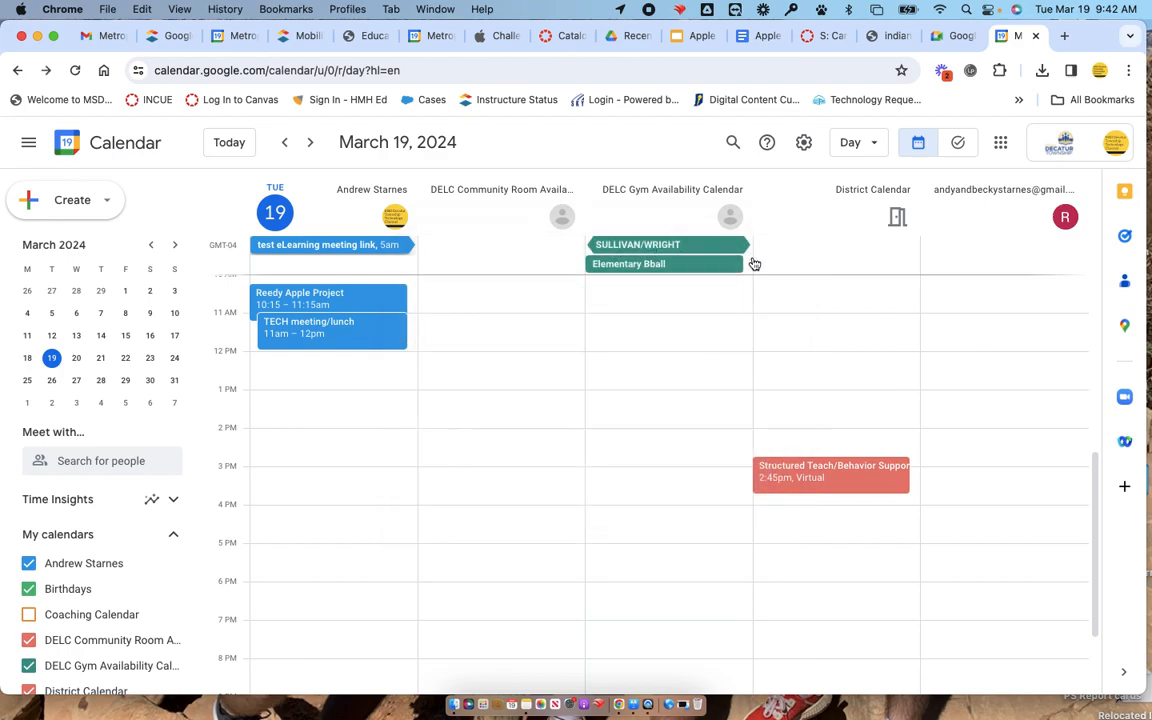
# Return to the Google Meet home page and show the new meeting choices.
pyautogui.click(948, 44)
pyautogui.click(128, 496)
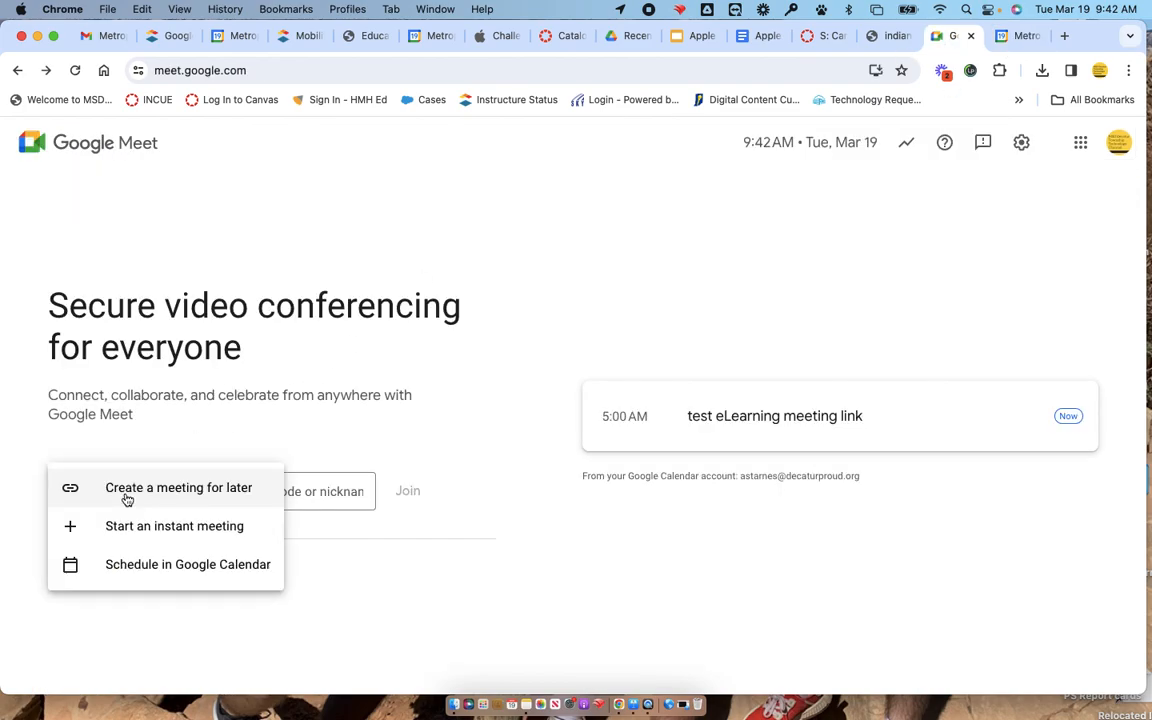